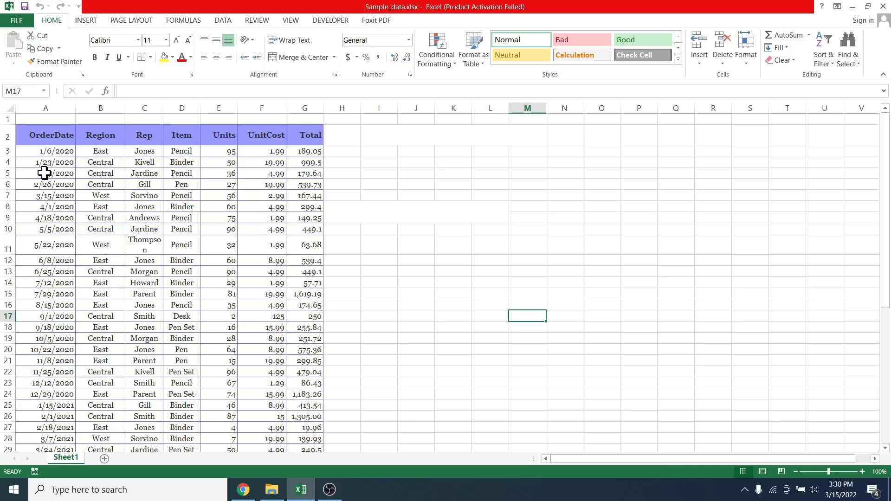
# Select the sales table data, then clear the selection and scroll back to the top.
pyautogui.moveTo(19, 126); pyautogui.dragTo(314, 394)
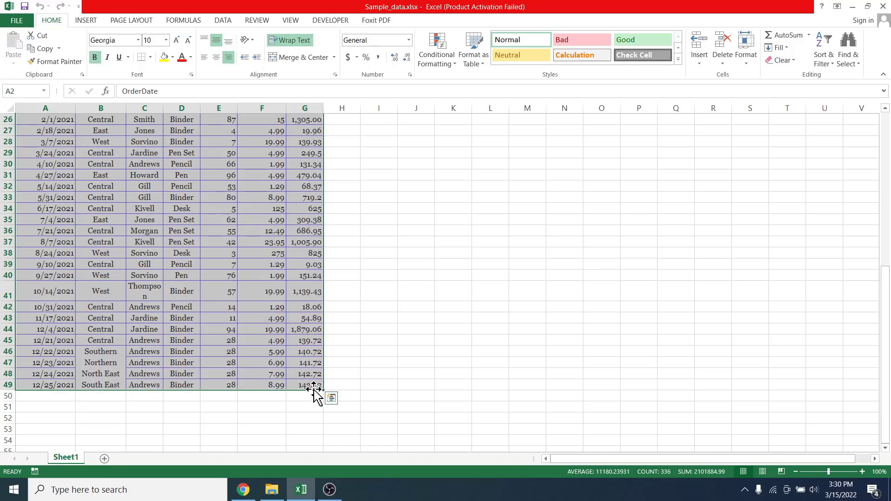
pyautogui.click(425, 366)
pyautogui.scroll(8, 396, 374)
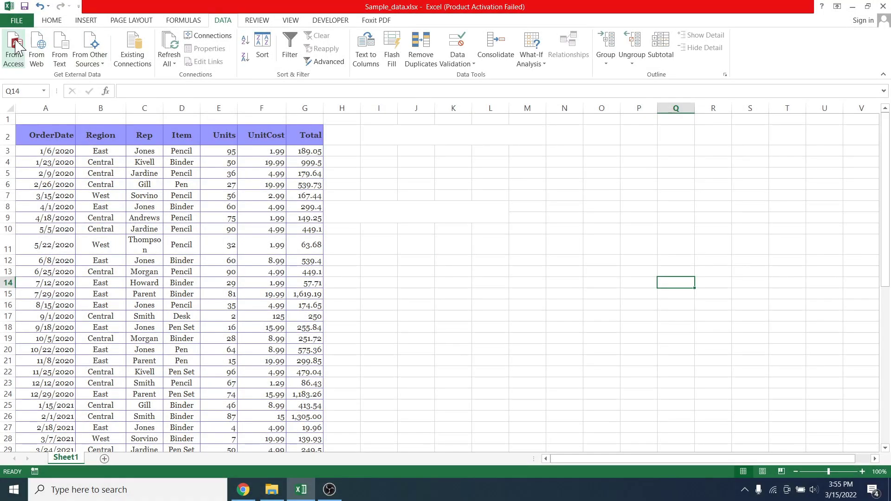
# Choose Text (Tab delimited) (*.txt) as the export file type and start Save As.
pyautogui.click(20, 22)
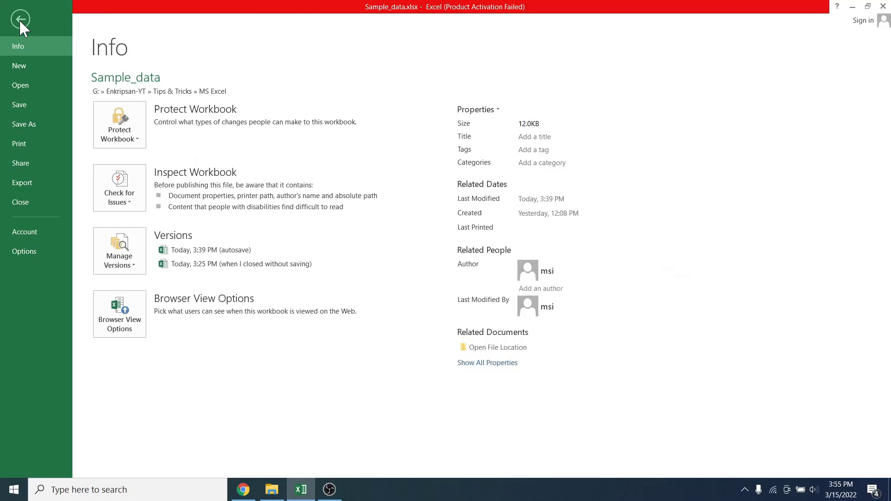
pyautogui.click(43, 182)
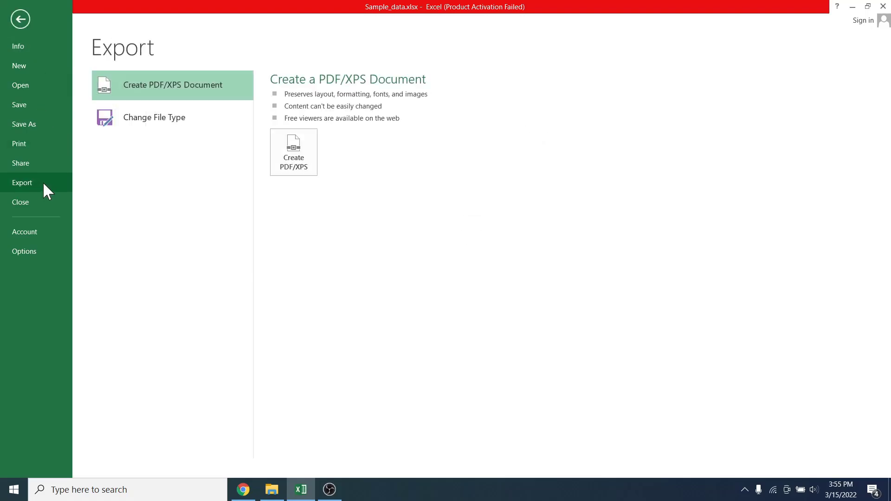
pyautogui.click(196, 119)
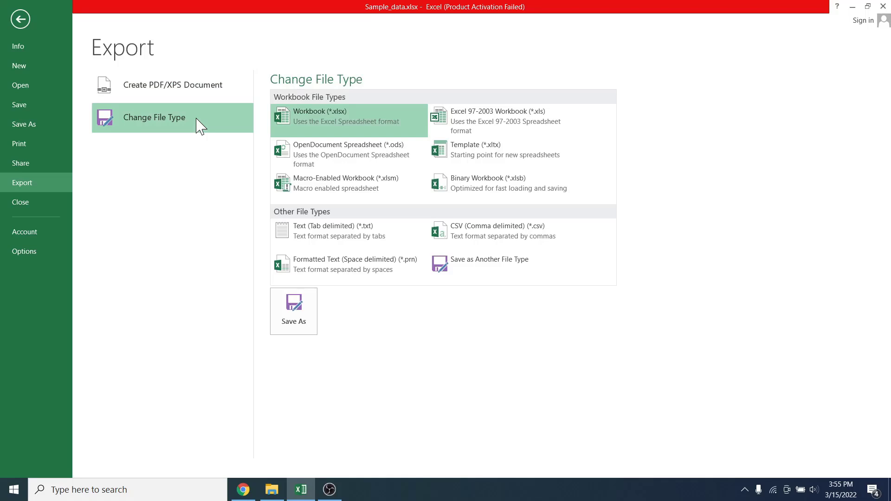
pyautogui.click(393, 238)
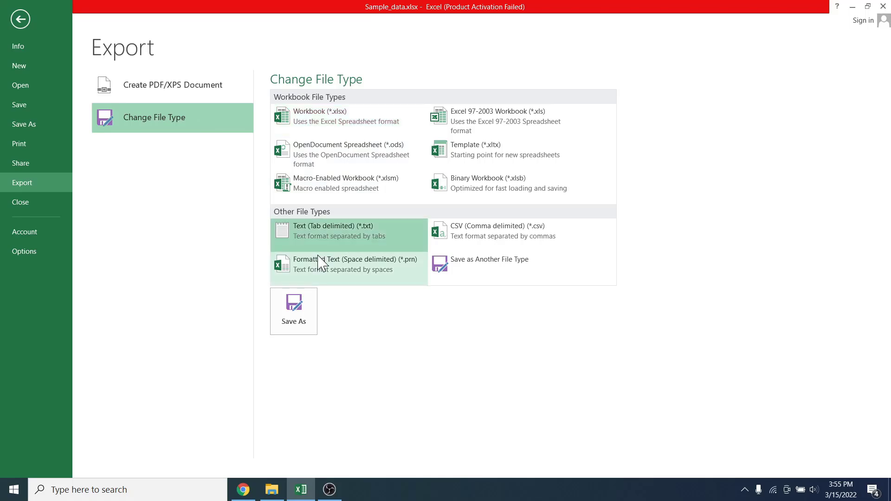
pyautogui.click(307, 326)
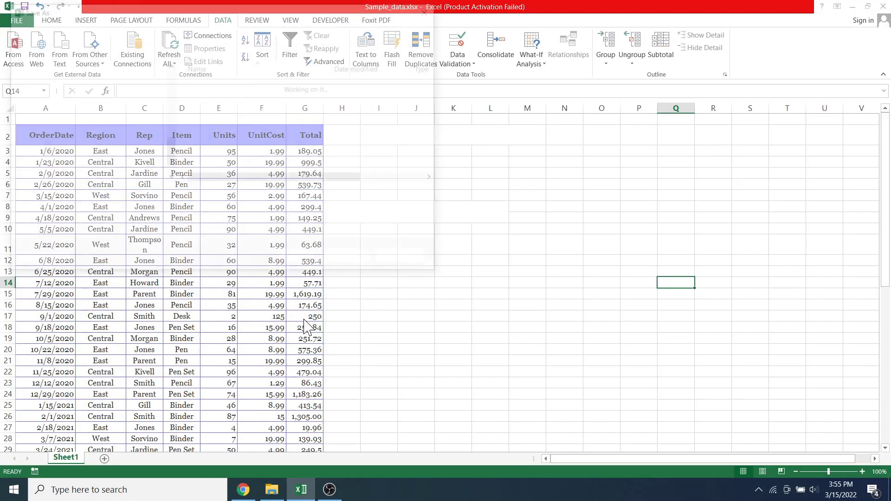
# Save the table to the Desktop as Sample_data.txt, confirming the tab-delimited format.
pyautogui.moveTo(172, 153); pyautogui.dragTo(171, 86)
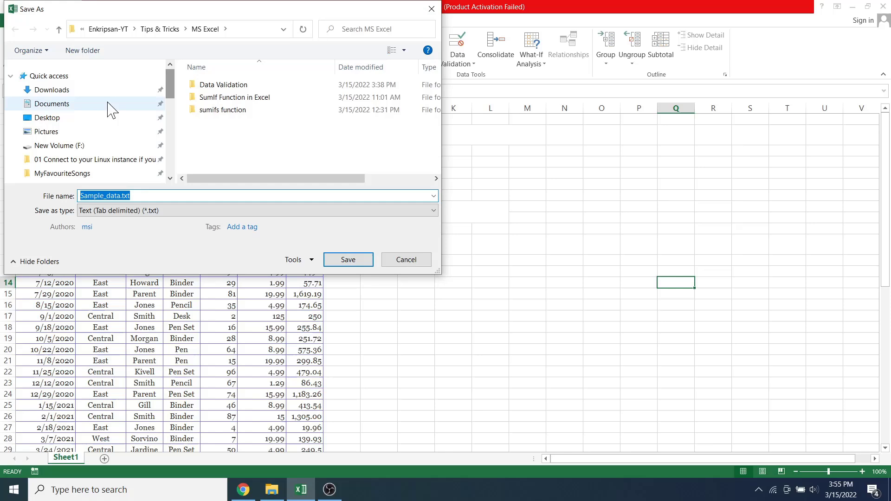
pyautogui.click(48, 119)
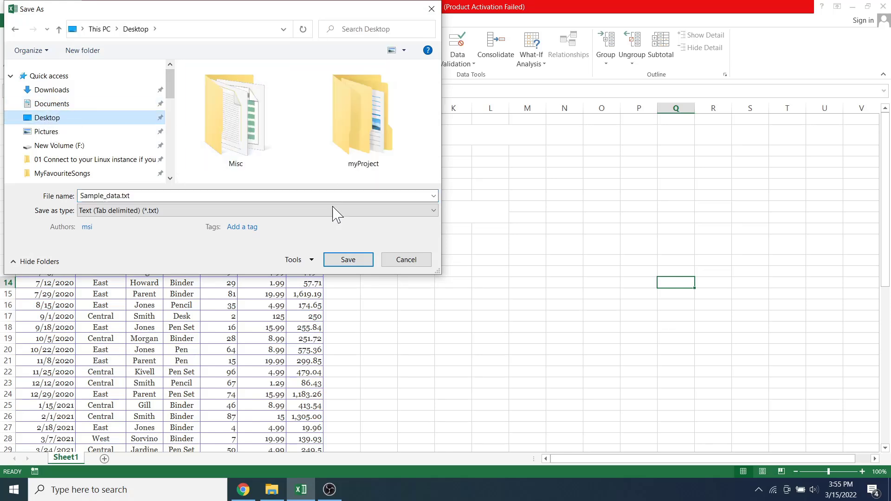
pyautogui.click(344, 262)
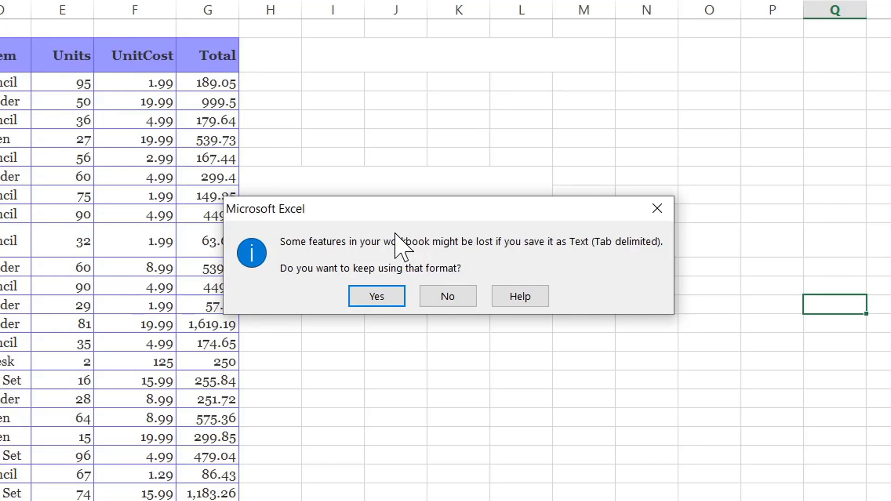
pyautogui.click(390, 301)
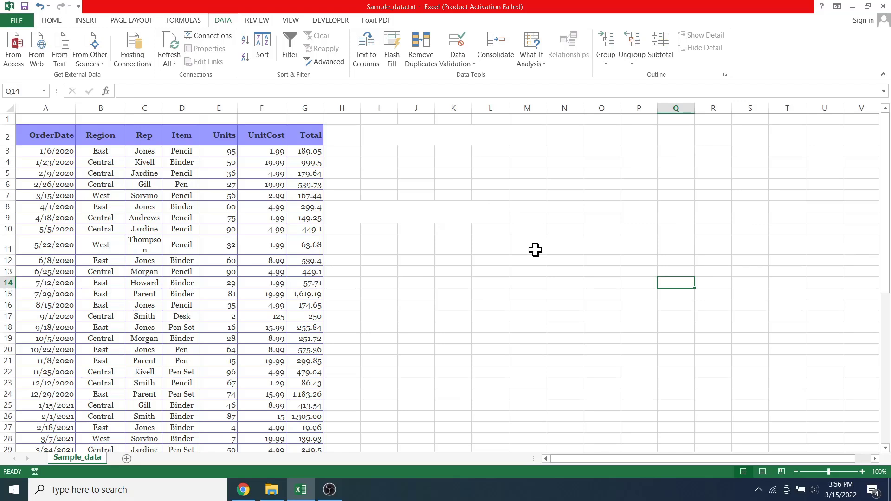
# Open Sample_data.txt from the desktop in Notepad and enlarge its window.
pyautogui.click(852, 6)
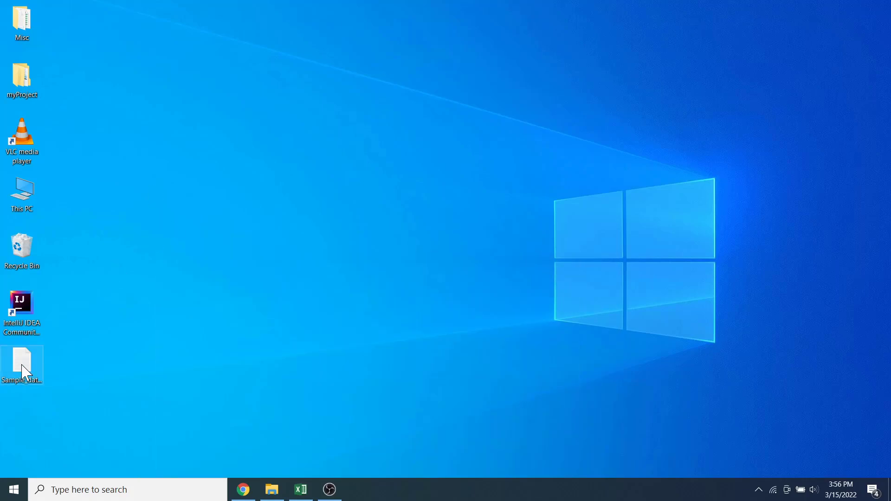
pyautogui.doubleClick(22, 367)
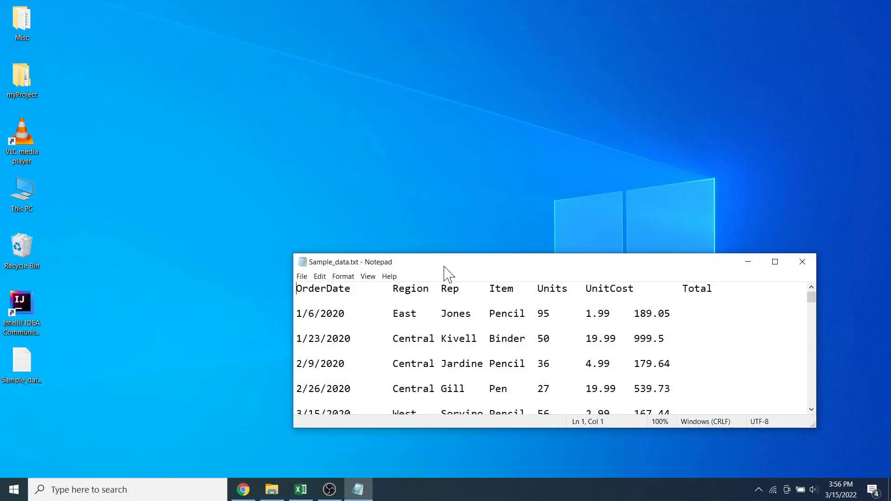
pyautogui.moveTo(445, 265); pyautogui.dragTo(238, 35)
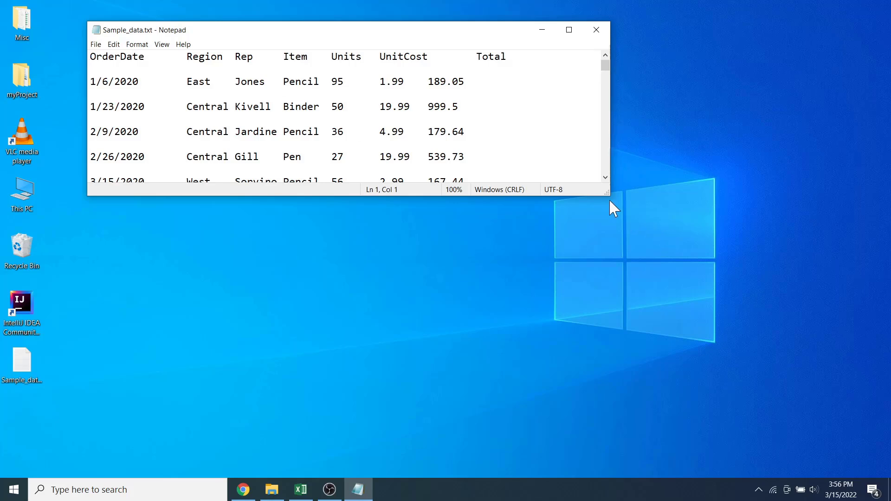
pyautogui.moveTo(608, 195); pyautogui.dragTo(769, 415)
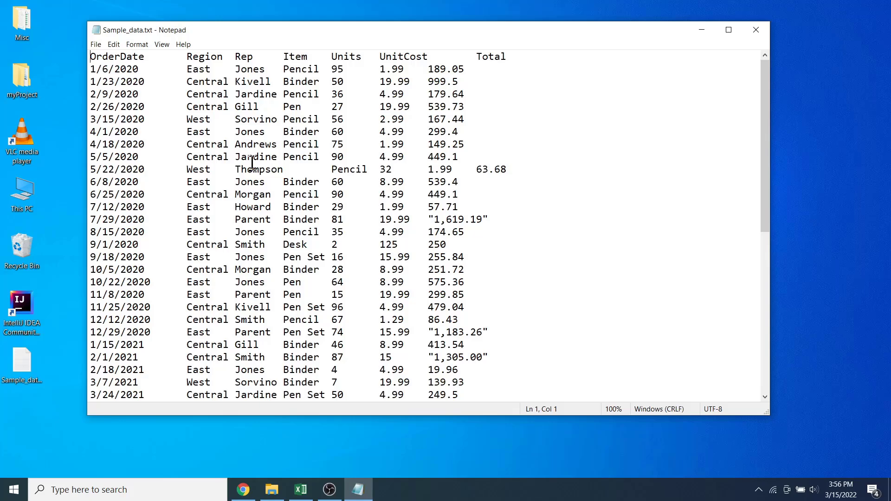
# Delete the tab gap before the Total heading in the header row.
pyautogui.click(481, 53)
pyautogui.press('BackSpace')
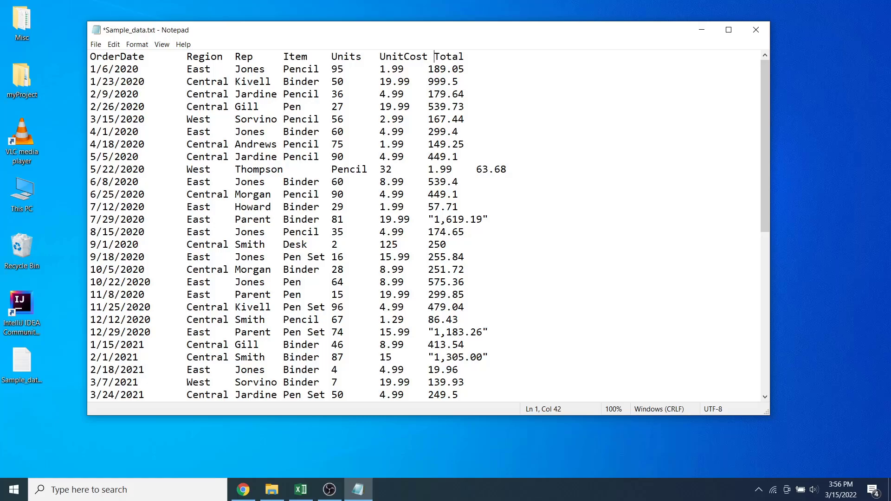
pyautogui.scroll(-6, 399, 295)
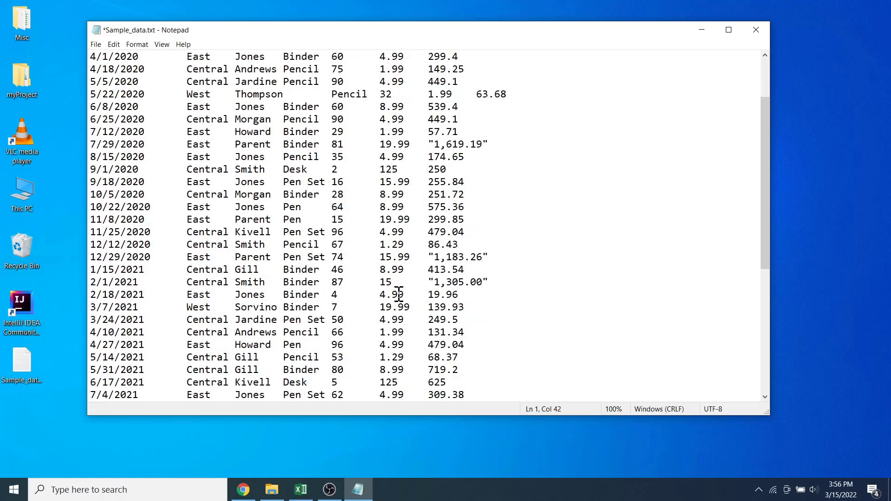
pyautogui.scroll(-3, 399, 292)
pyautogui.scroll(9, 402, 290)
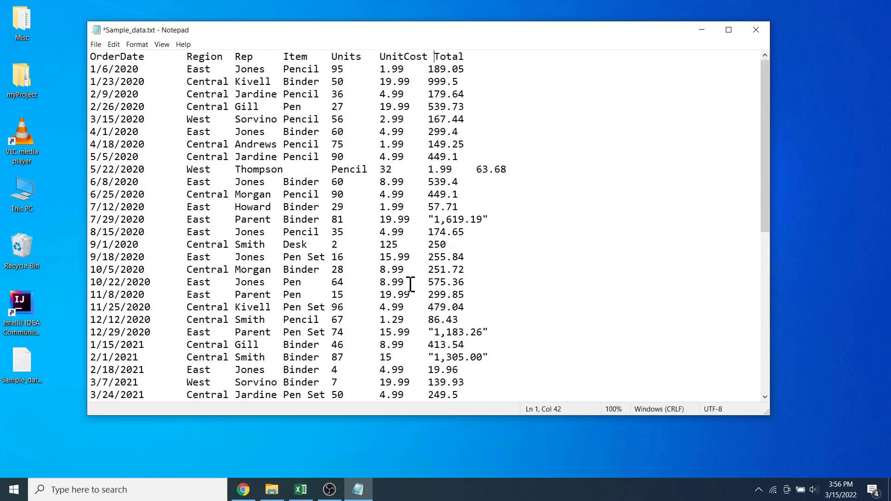
# Close Notepad and try saving the edits over Sample_data.txt on the Desktop.
pyautogui.click(756, 29)
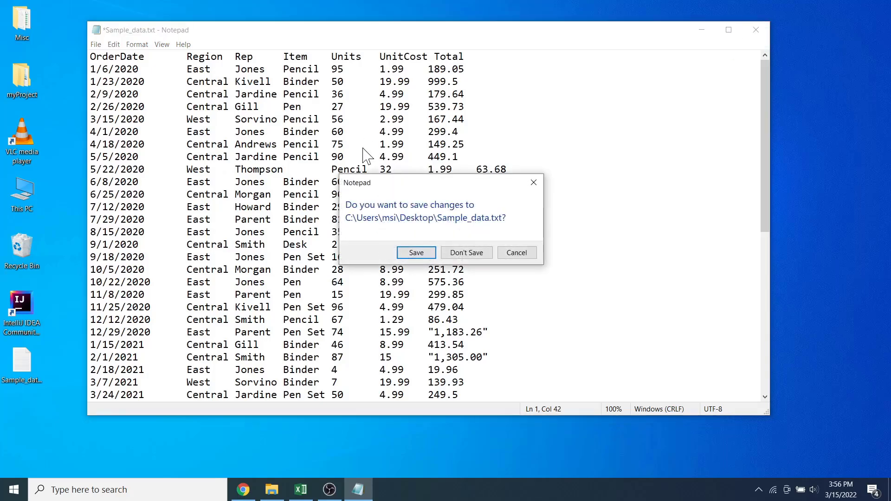
pyautogui.click(414, 253)
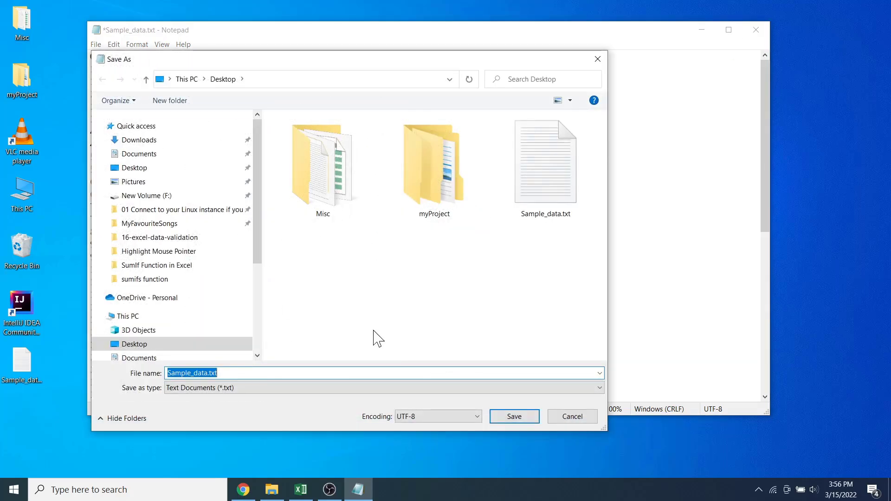
pyautogui.click(177, 170)
pyautogui.click(545, 163)
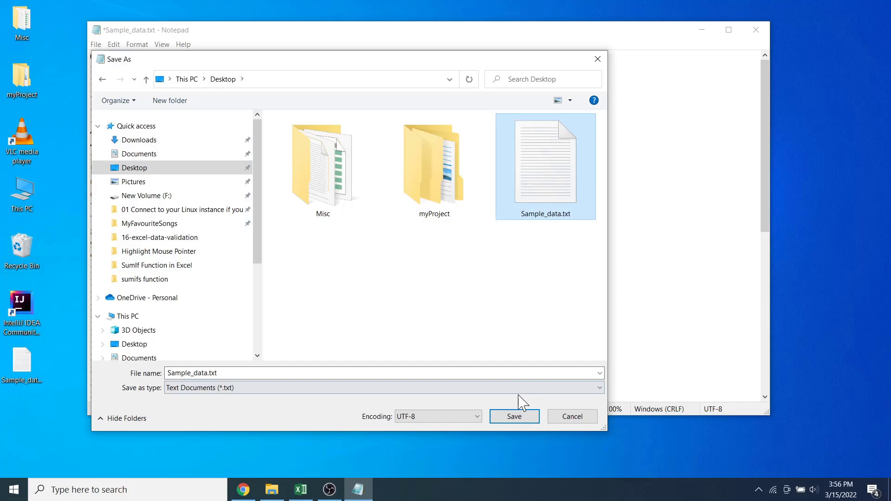
pyautogui.click(515, 416)
pyautogui.click(456, 247)
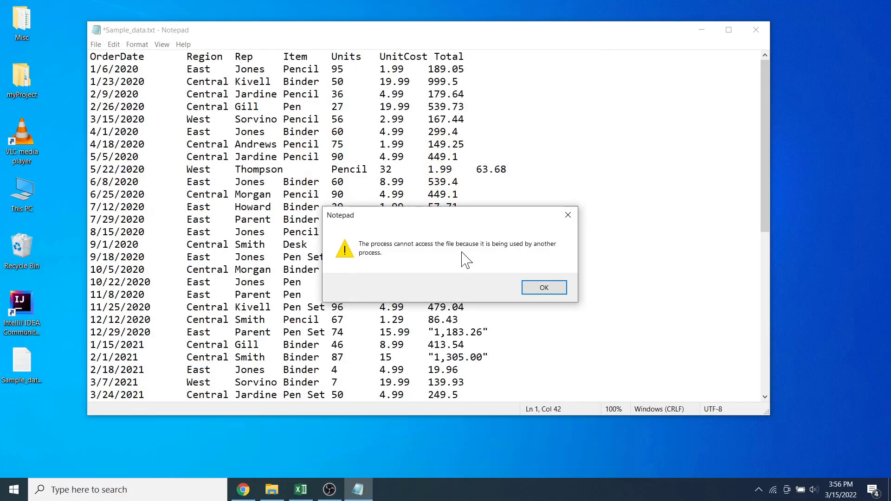
# Dismiss the file-in-use error and save the copy as Sample_data1.txt instead.
pyautogui.click(550, 292)
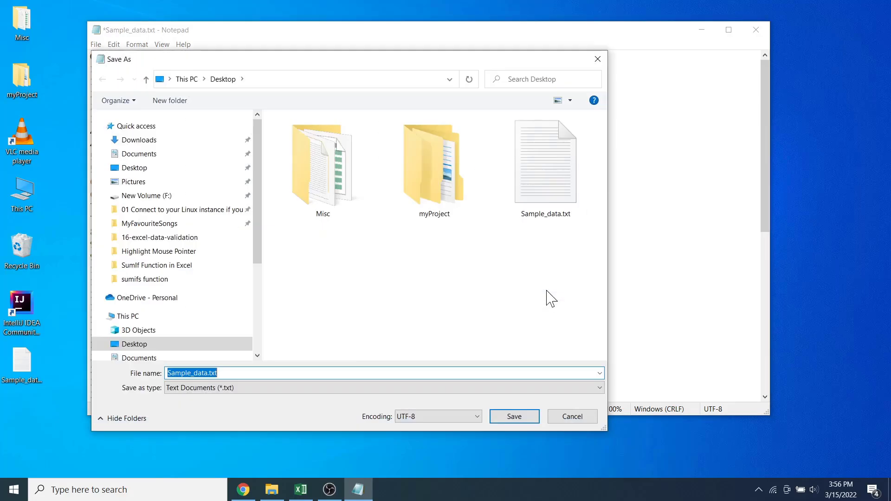
pyautogui.click(208, 374)
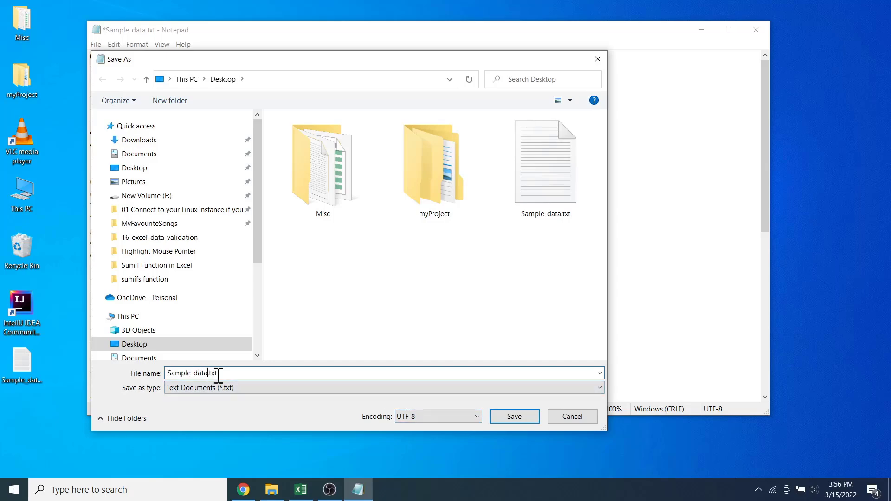
pyautogui.write('1')
pyautogui.click(514, 417)
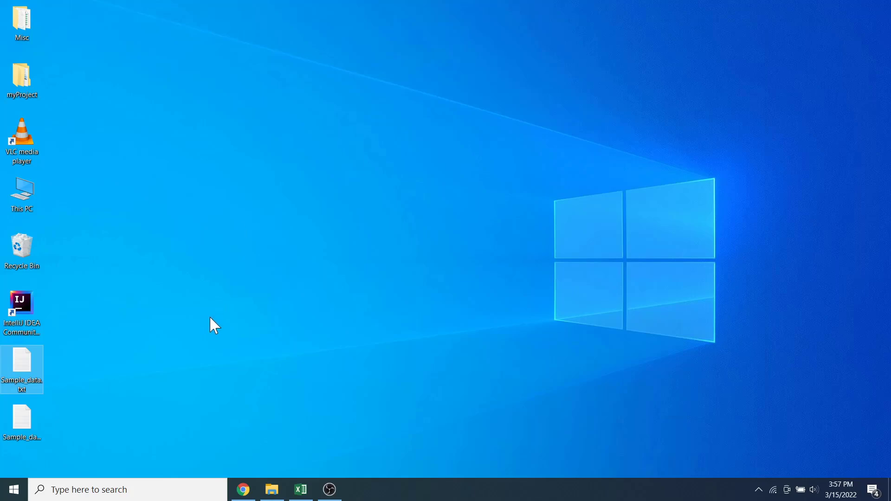
# Return to Excel, create a new blank workbook (Book1), and show the DATA tab's import tools.
pyautogui.click(300, 489)
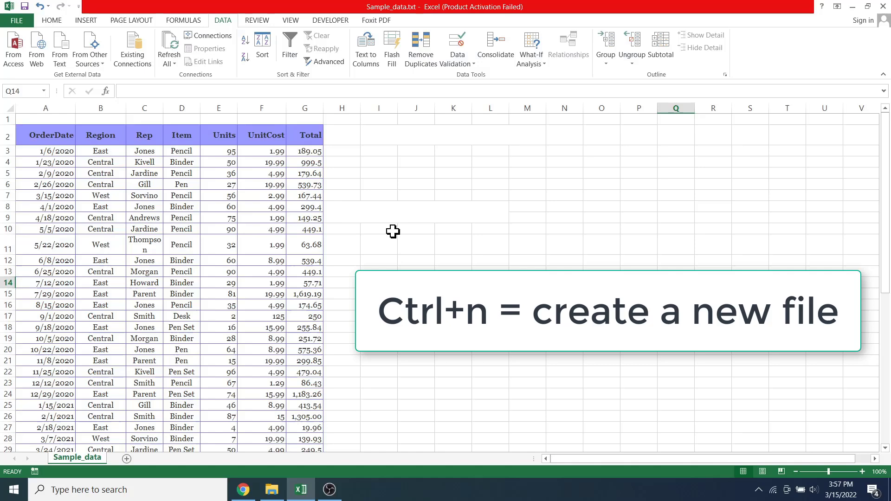
pyautogui.hotkey('ctrl', 'n')
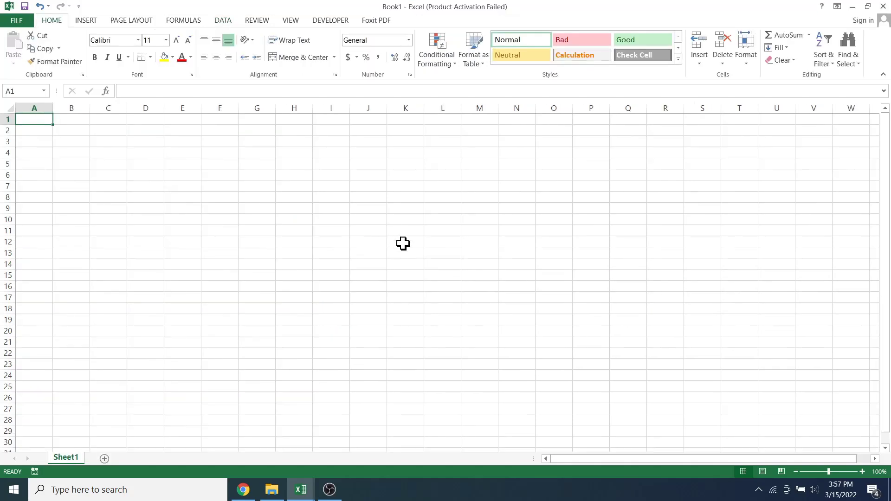
pyautogui.click(224, 21)
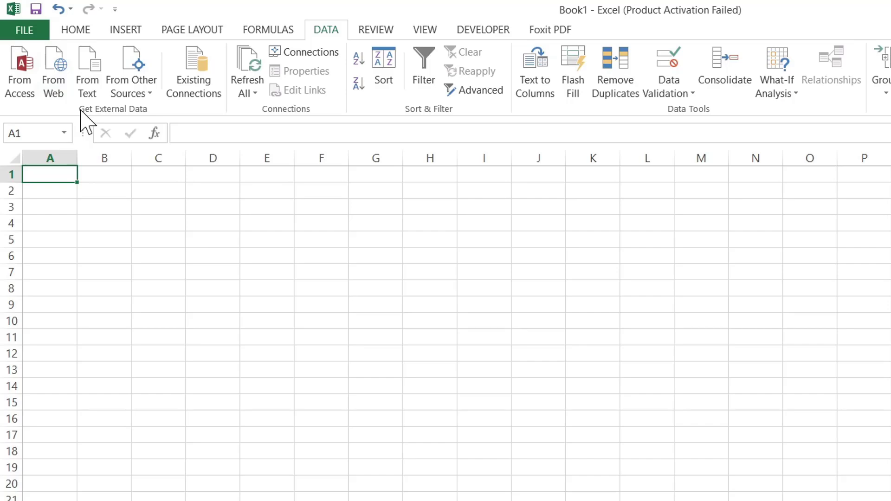
# Import Sample_data1.txt from text as delimited data with 'My data has headers' ticked.
pyautogui.click(94, 96)
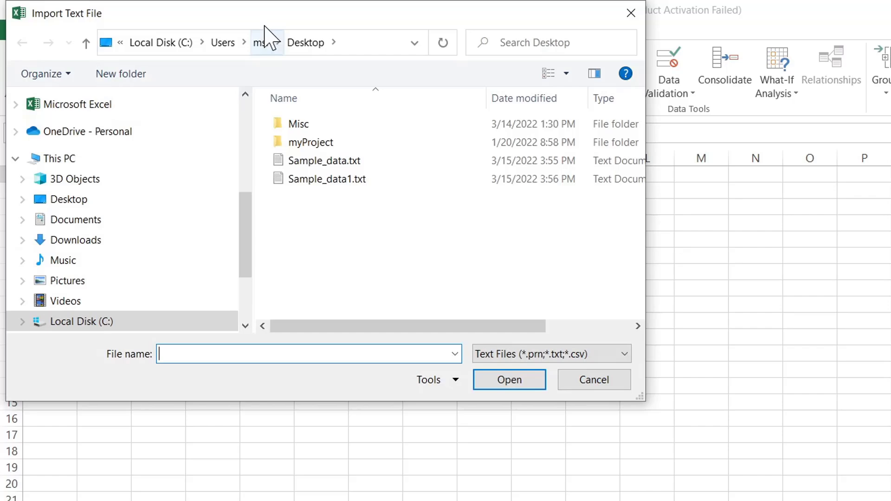
pyautogui.moveTo(264, 27); pyautogui.dragTo(471, 30)
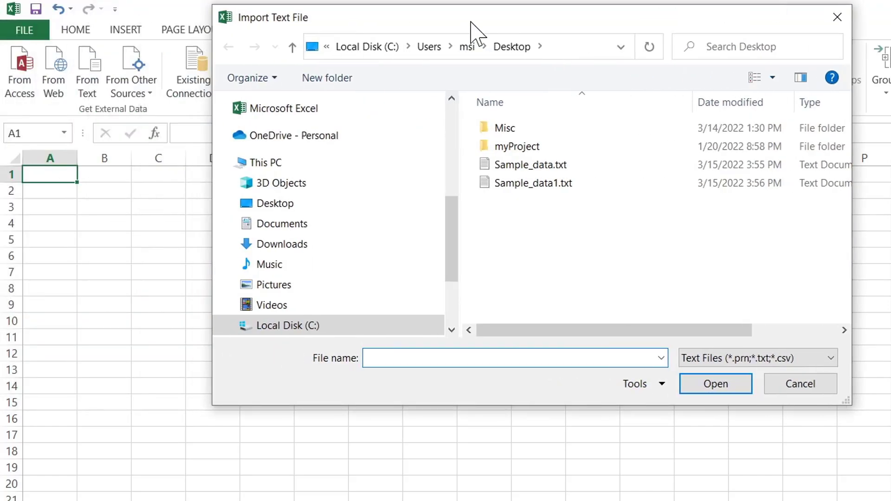
pyautogui.click(575, 188)
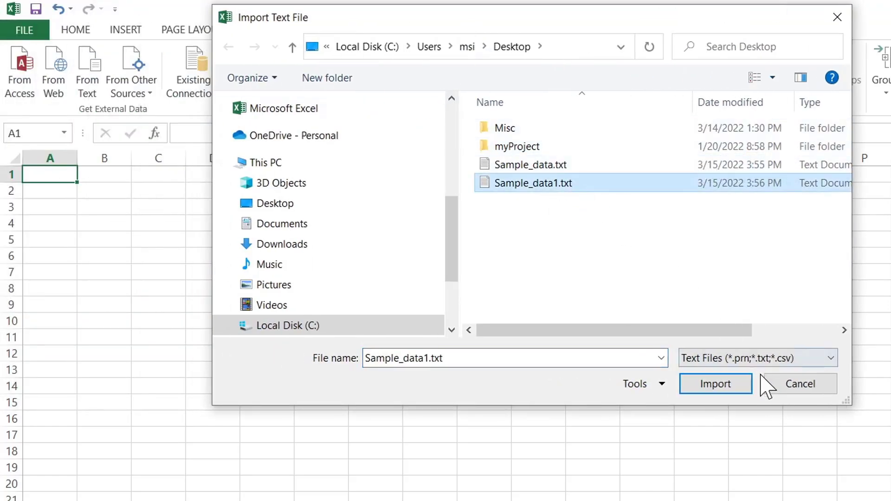
pyautogui.click(746, 392)
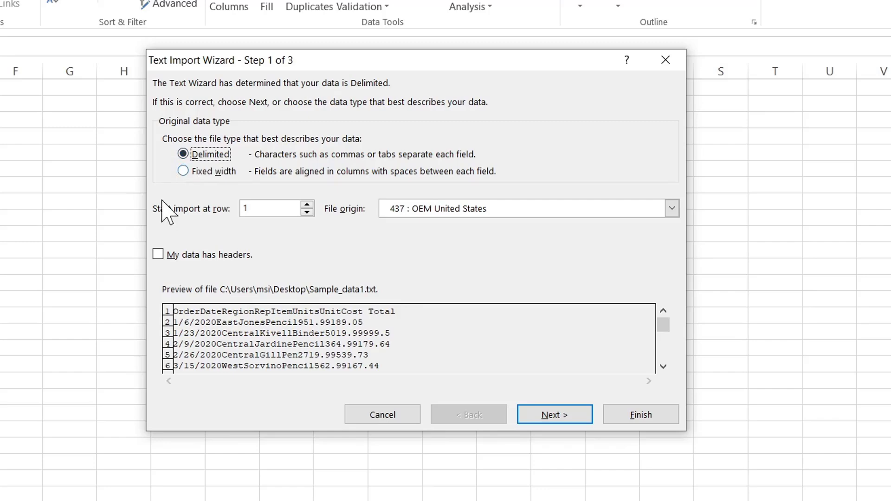
pyautogui.click(158, 255)
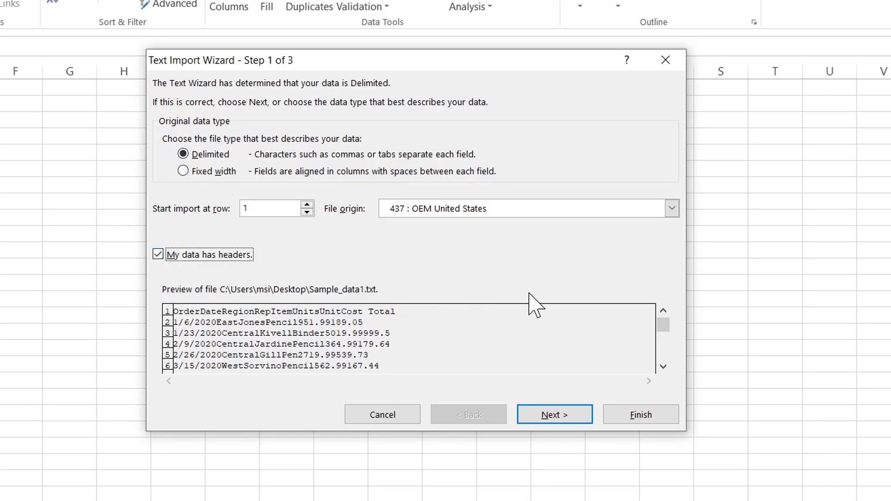
# Keep Tab as the delimiter and advance the Text Import Wizard to Step 3.
pyautogui.click(583, 419)
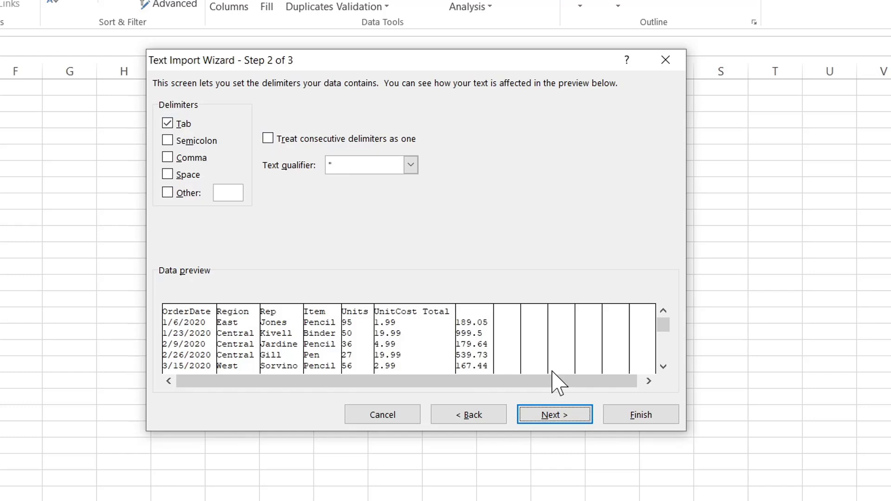
pyautogui.click(558, 416)
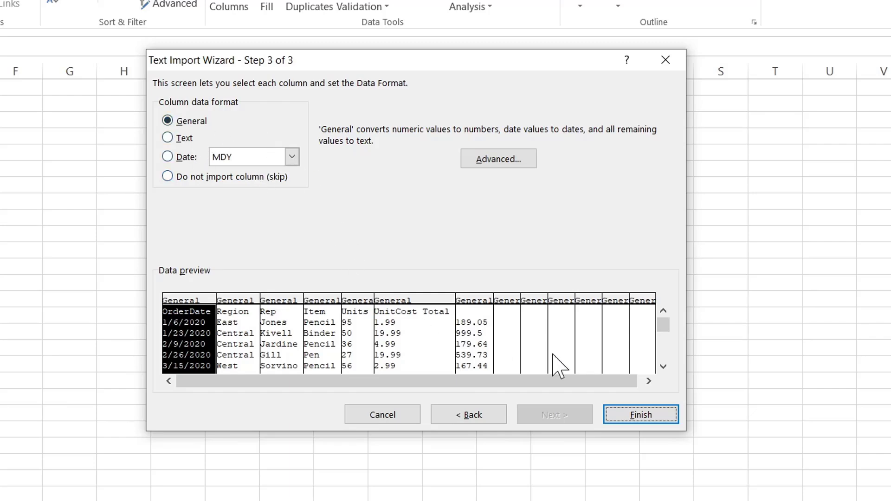
# Finish the wizard and place the imported data at =$A$1 on the existing worksheet.
pyautogui.click(667, 415)
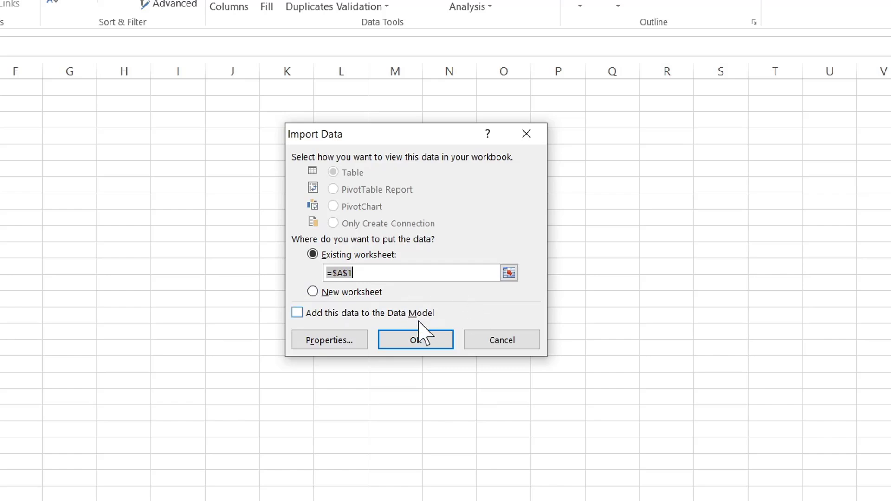
pyautogui.click(439, 338)
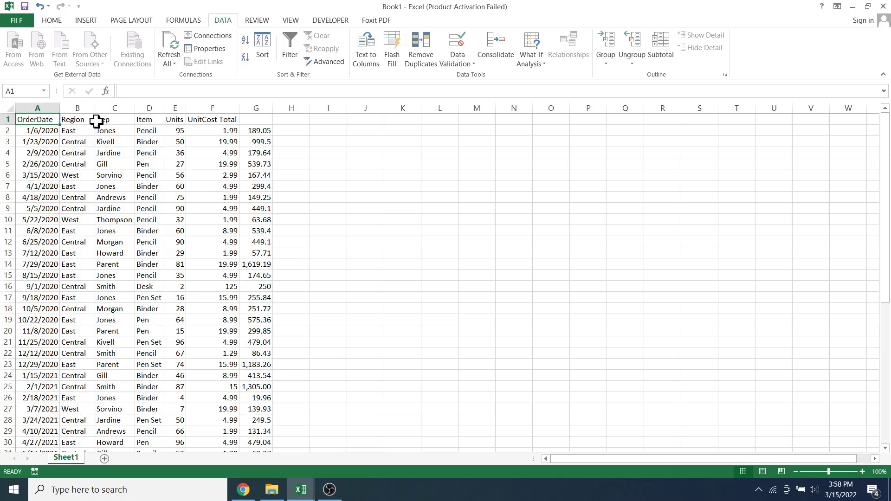
# Remove 'Total' from the F1 header so it reads UnitCost, and enter Total in G1.
pyautogui.press('Down')
pyautogui.click(227, 122)
pyautogui.doubleClick(222, 119)
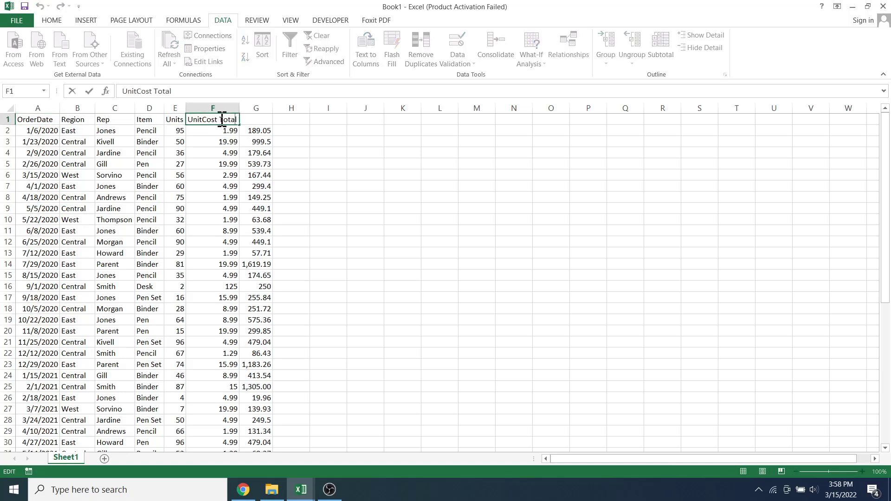
pyautogui.moveTo(222, 119); pyautogui.dragTo(237, 119)
pyautogui.hotkey('ctrl', 'c')
pyautogui.press('BackSpace')
pyautogui.click(263, 121)
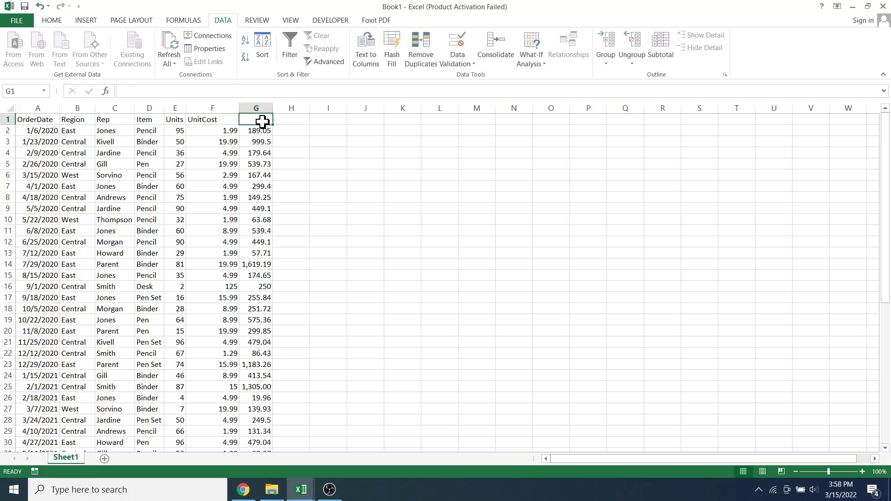
pyautogui.hotkey('ctrl', 'v')
pyautogui.click(350, 165)
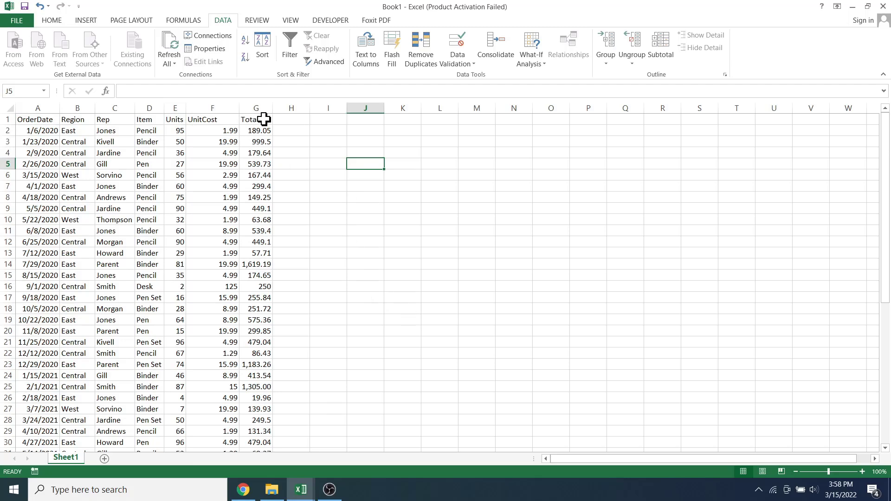
# Make headers A1:G1 bold at 12 pt and widen columns A and B to fit.
pyautogui.moveTo(264, 119); pyautogui.dragTo(39, 119)
pyautogui.click(52, 20)
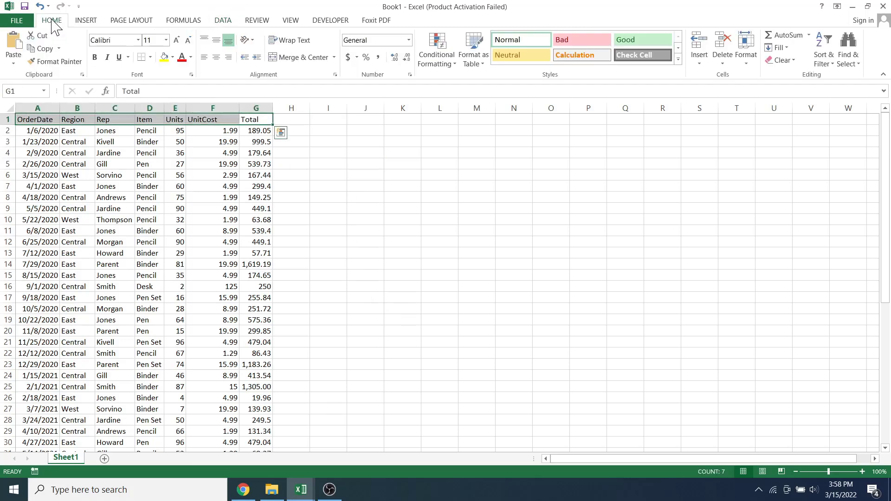
pyautogui.click(95, 57)
pyautogui.click(166, 40)
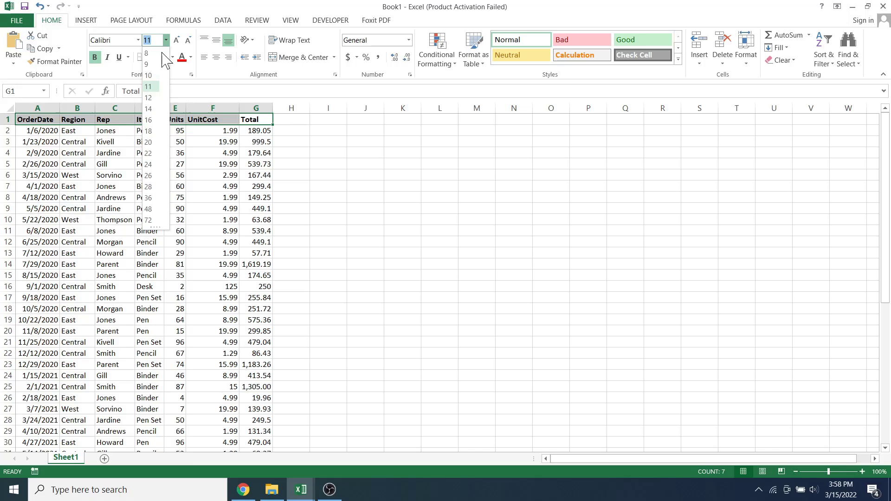
pyautogui.click(148, 97)
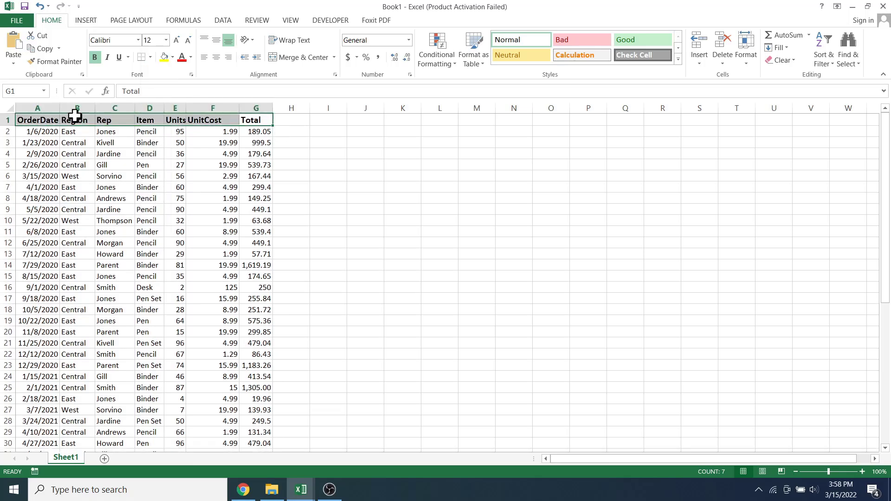
pyautogui.moveTo(59, 108); pyautogui.dragTo(179, 107)
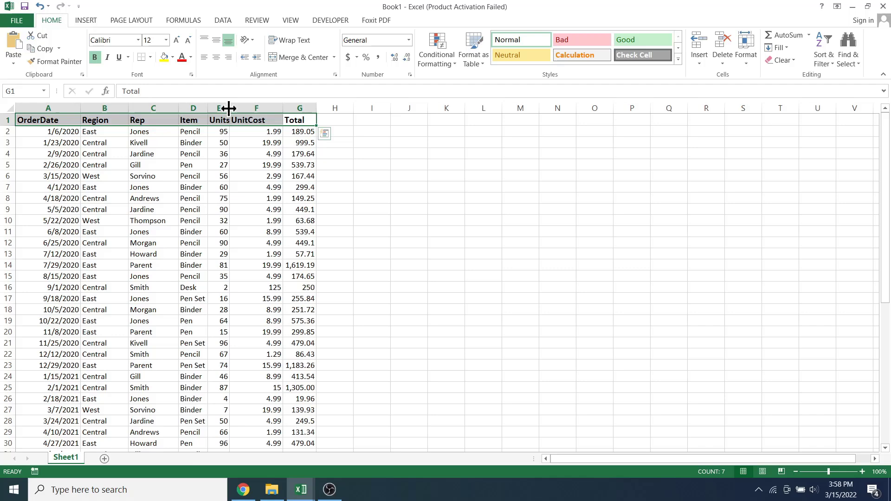
pyautogui.click(478, 246)
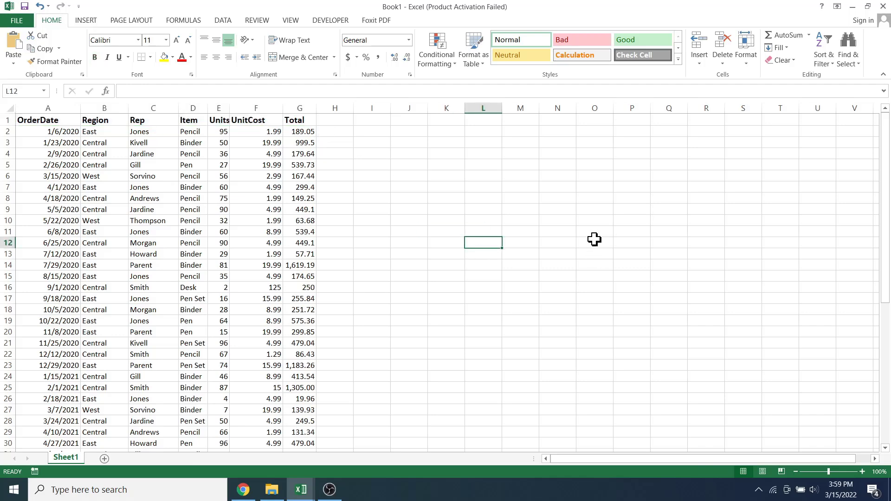
# Save the workbook to the Desktop under the file name sample1.xlsx.
pyautogui.click(9, 21)
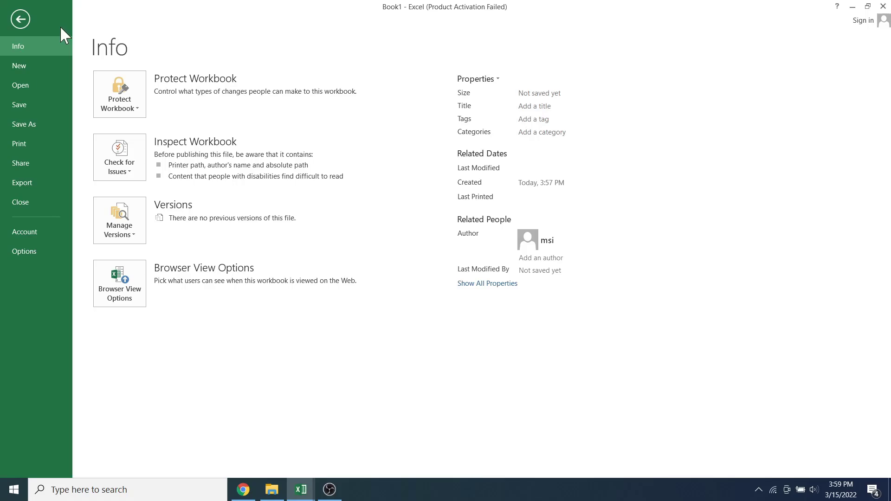
pyautogui.click(26, 116)
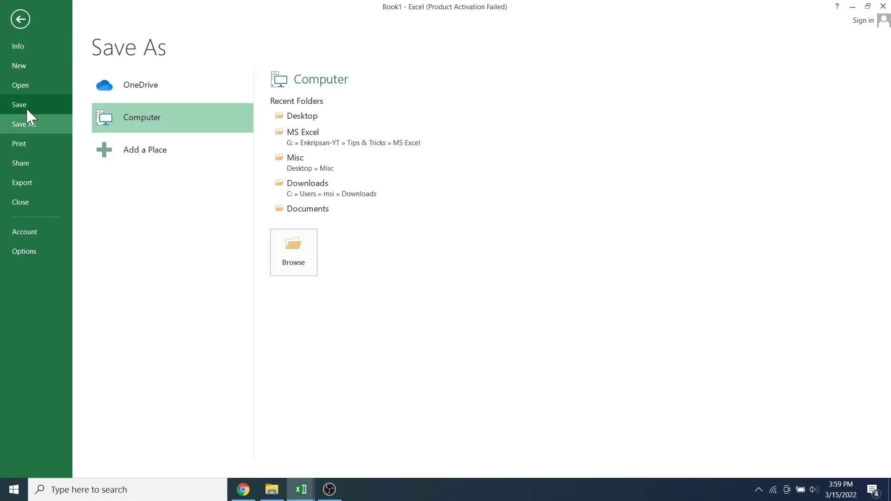
pyautogui.click(302, 116)
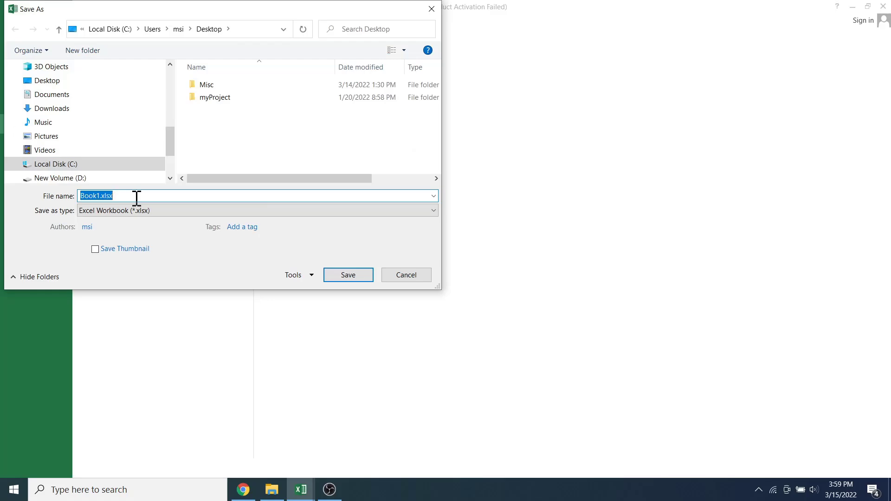
pyautogui.write('sample1')
pyautogui.click(347, 274)
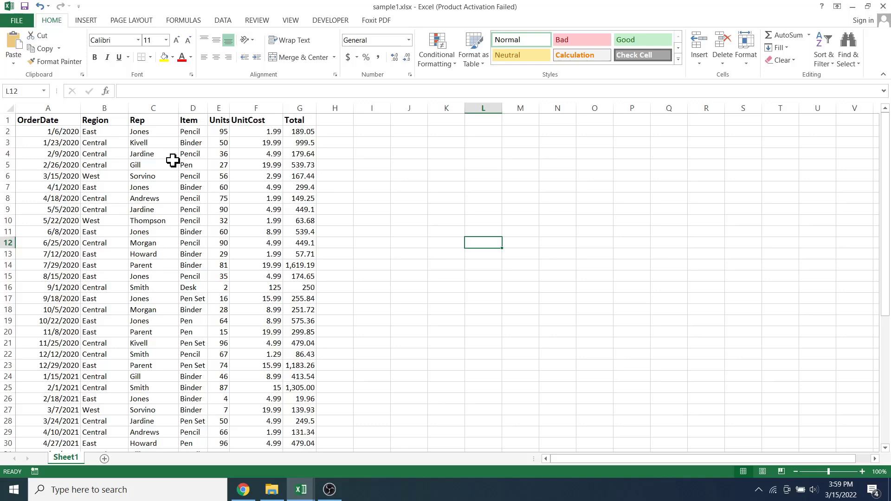
# Close sample1.xlsx and Sample_data.txt without saving the text file, then reopen sample1.xlsx from the Desktop.
pyautogui.click(882, 7)
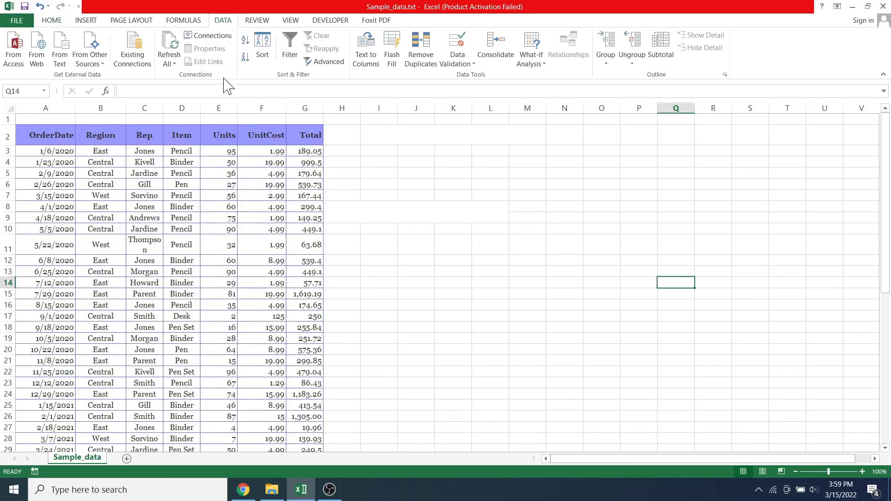
pyautogui.click(883, 6)
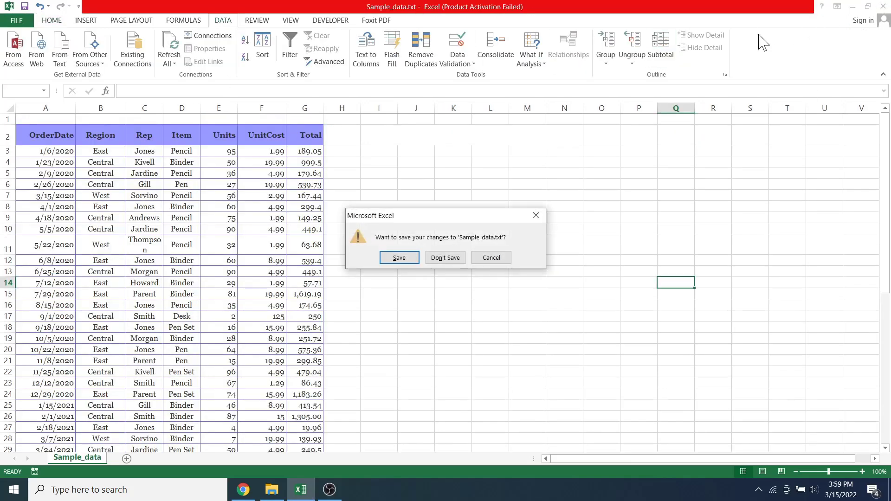
pyautogui.click(398, 259)
pyautogui.click(395, 260)
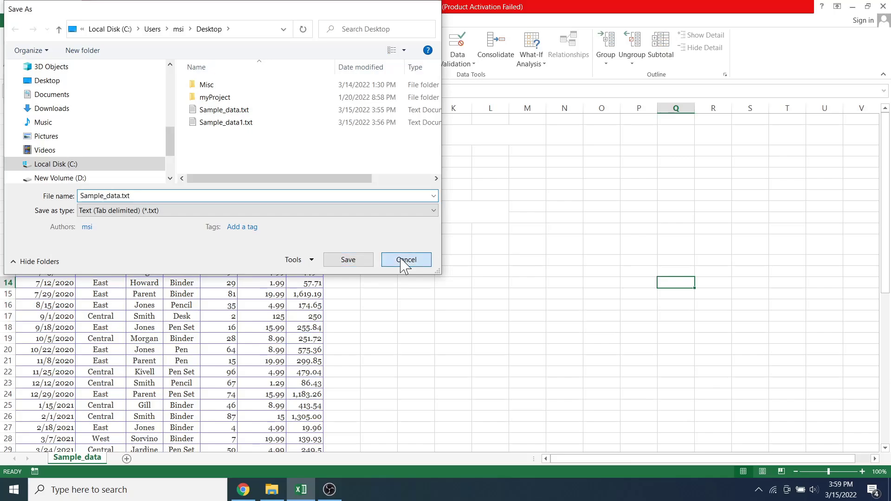
pyautogui.click(456, 258)
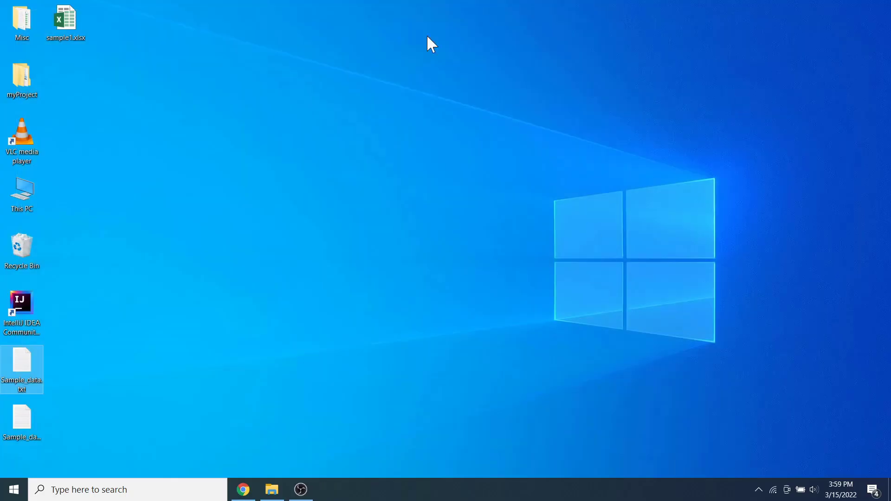
pyautogui.click(80, 32)
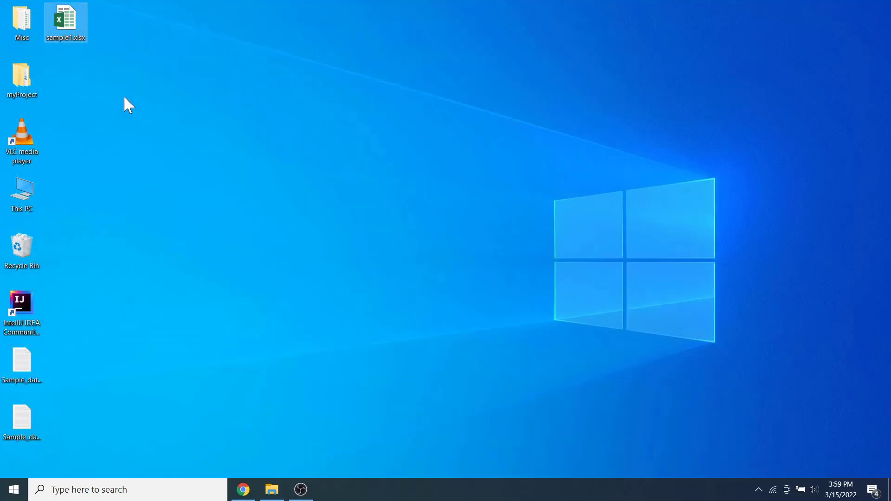
pyautogui.doubleClick(49, 36)
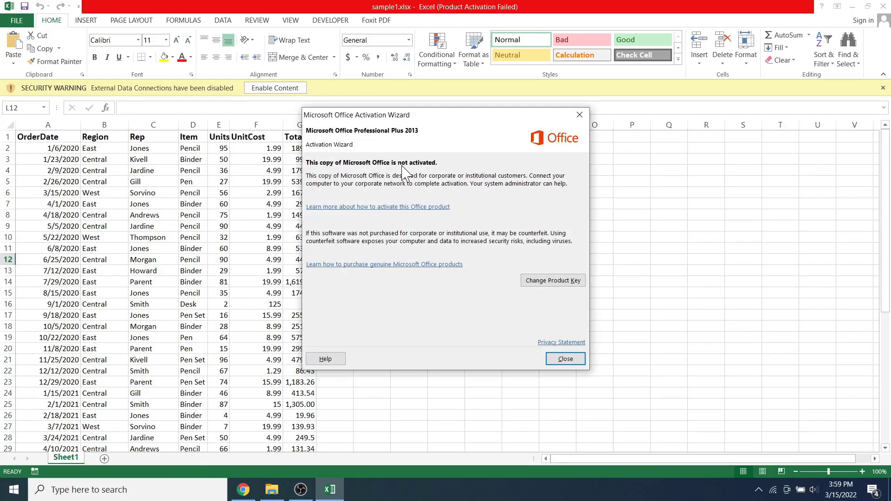
# Close the Office Activation Wizard notice and enable content on sample1.xlsx's security warning bar.
pyautogui.click(565, 359)
pyautogui.click(283, 88)
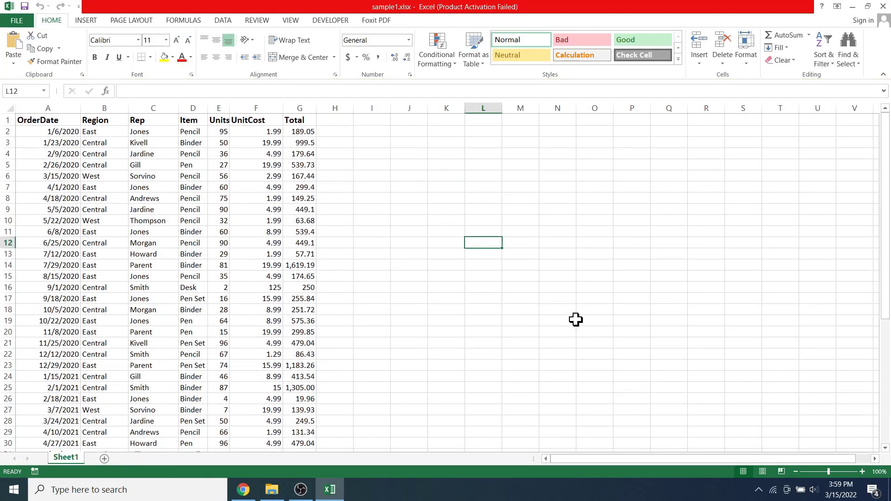